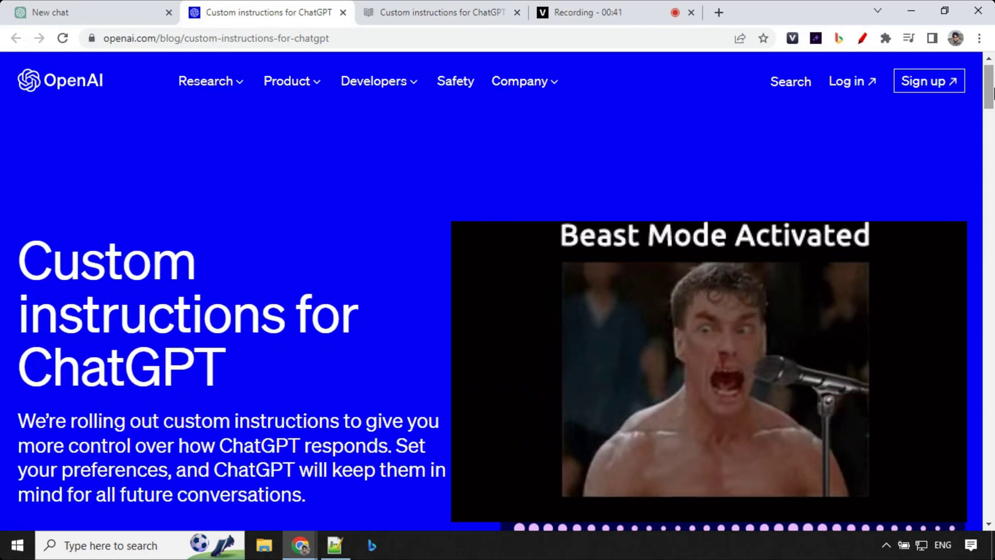
Scroll the blog post and view the Code generation example instructions
scroll(993, 93, down, 4)
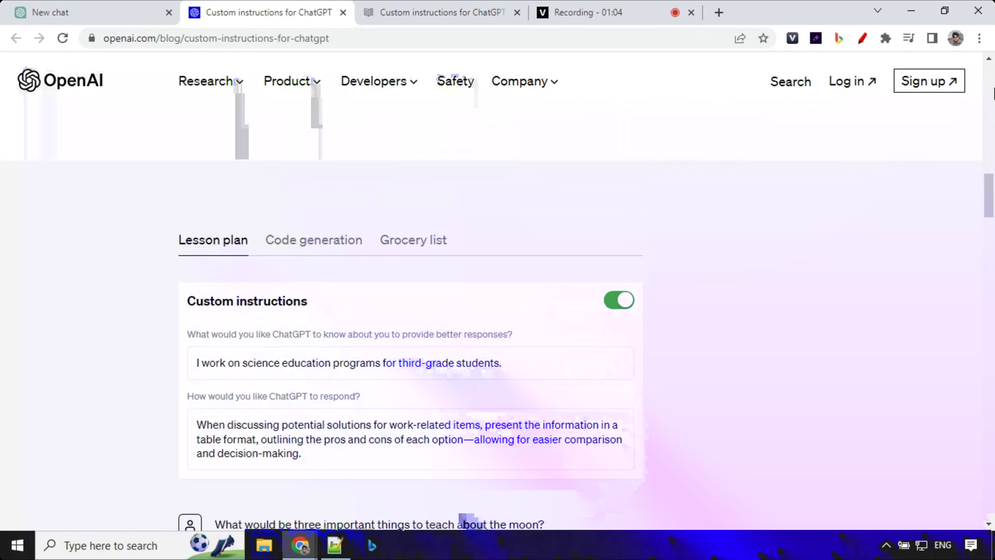
scroll(993, 94, down, 1)
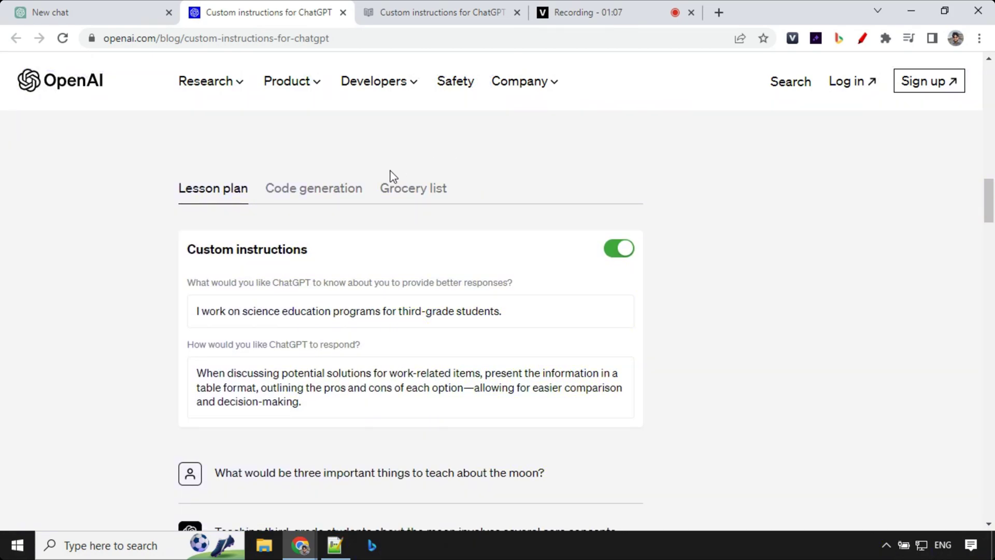
click(318, 188)
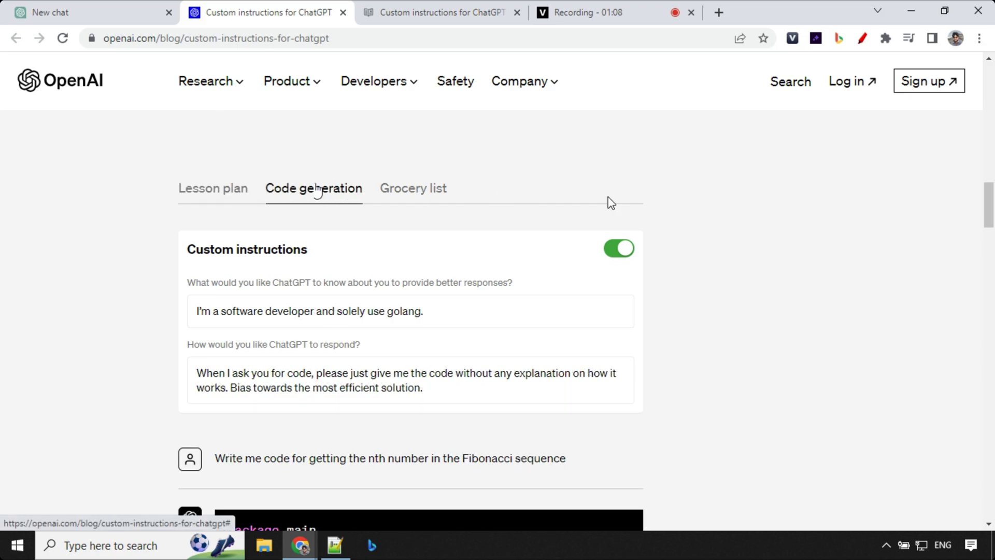
scroll(990, 202, down, 4)
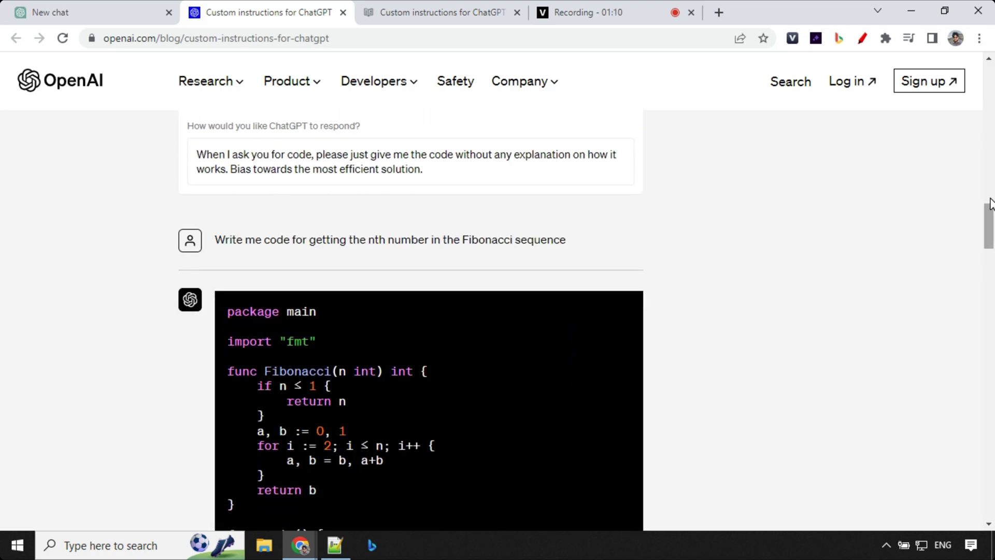
scroll(990, 202, down, 3)
scroll(991, 202, up, 7)
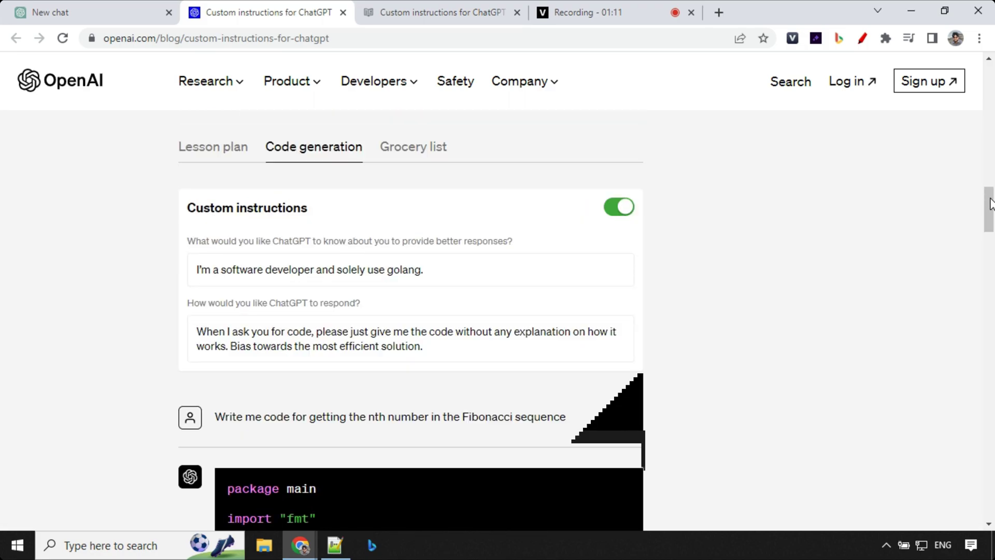
View the Grocery list example instructions and scroll through them
click(438, 193)
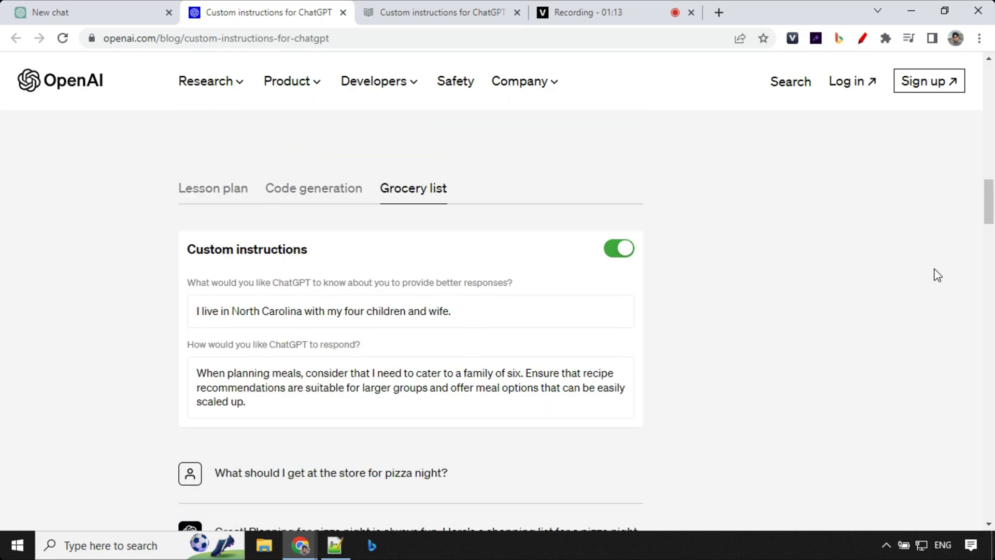
scroll(936, 276, down, 3)
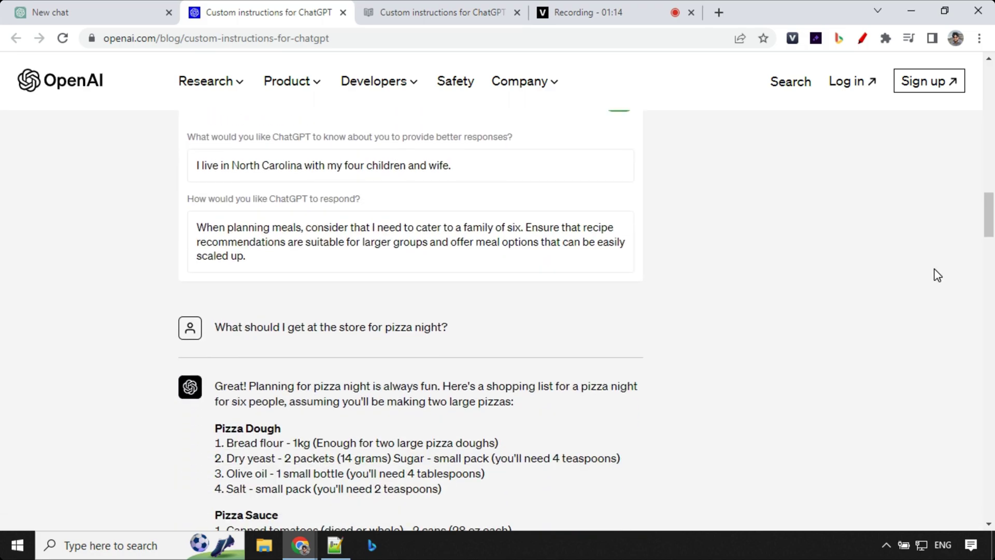
scroll(937, 275, down, 6)
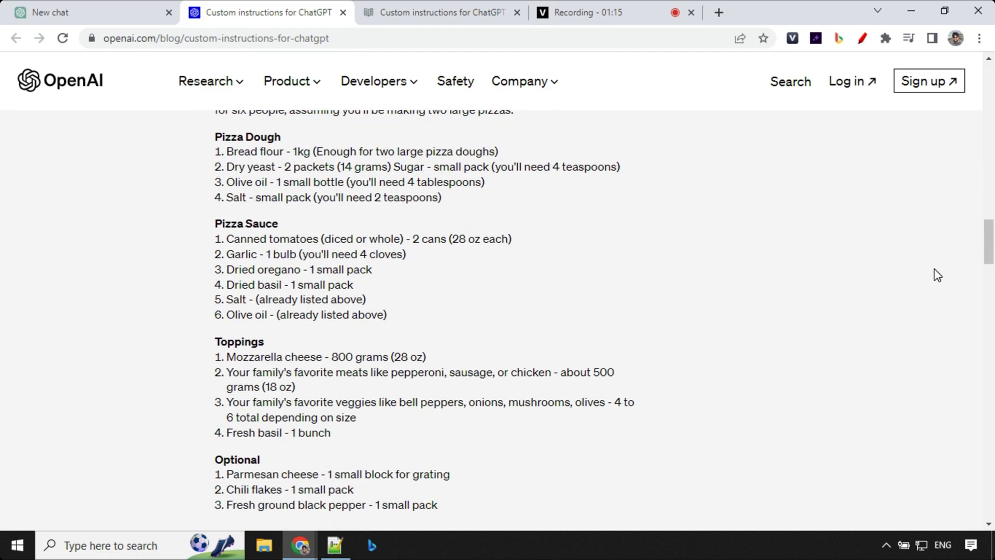
scroll(936, 275, down, 6)
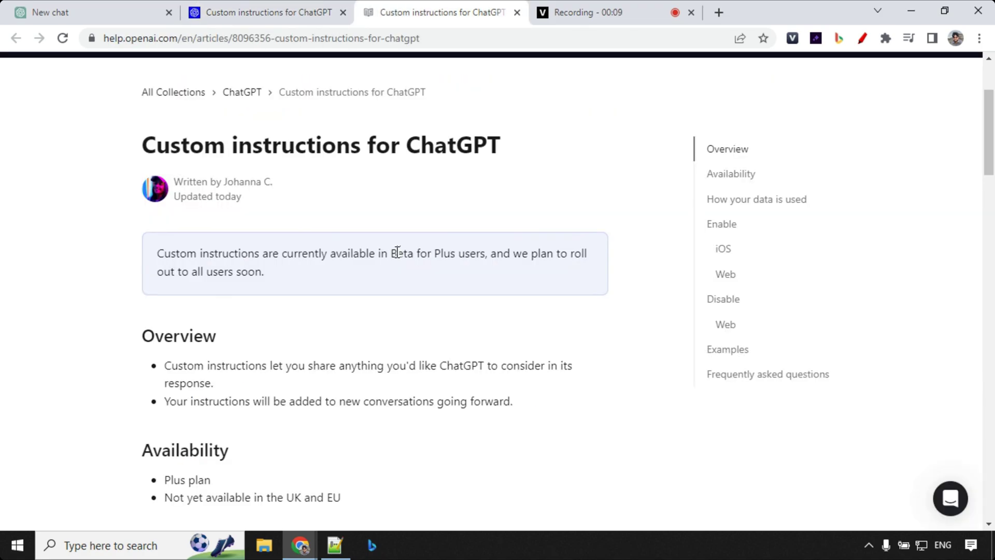
scroll(397, 252, down, 1)
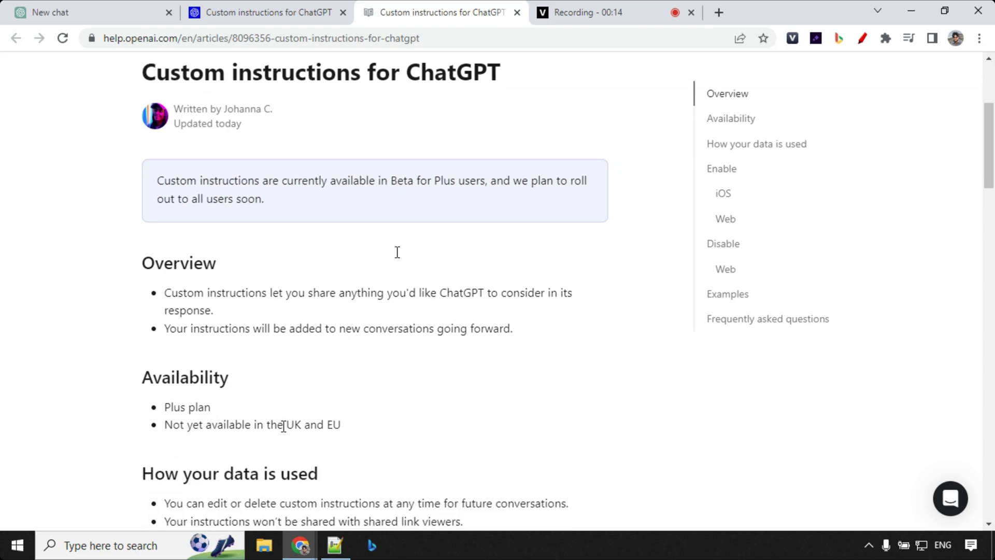
scroll(467, 423, down, 2)
scroll(414, 407, down, 1)
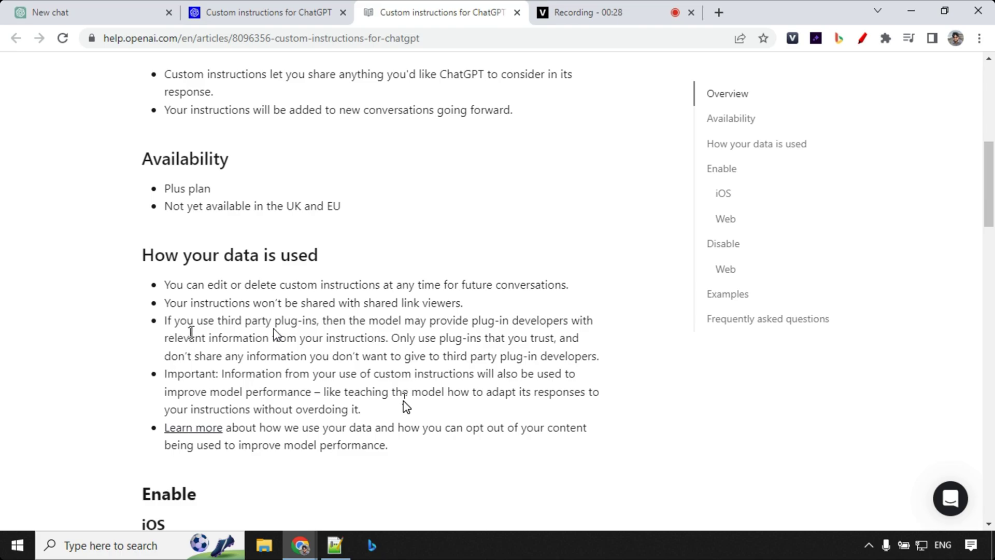
scroll(274, 332, down, 1)
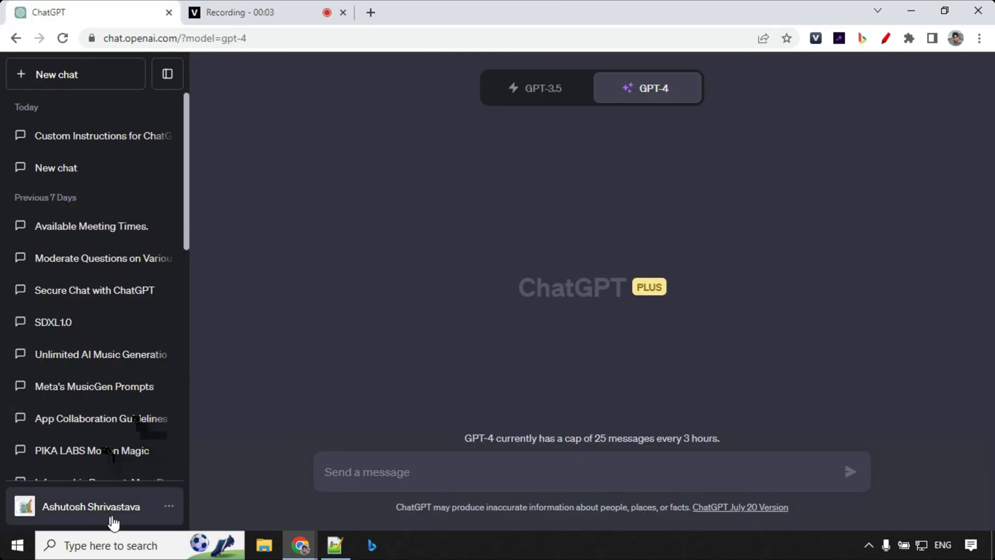
Confirm Custom instructions is enabled under Settings > Beta features, then open its editor
click(136, 507)
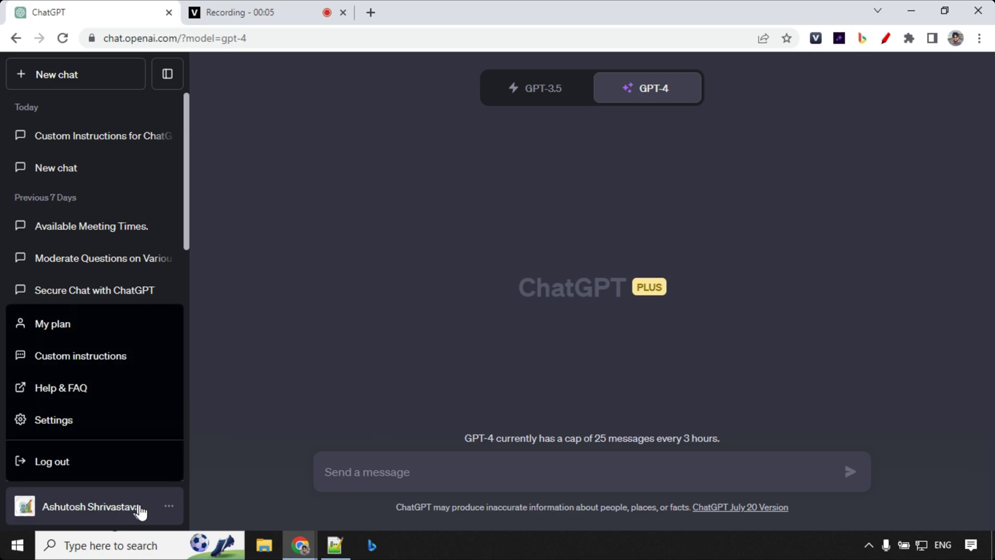
click(49, 416)
click(322, 240)
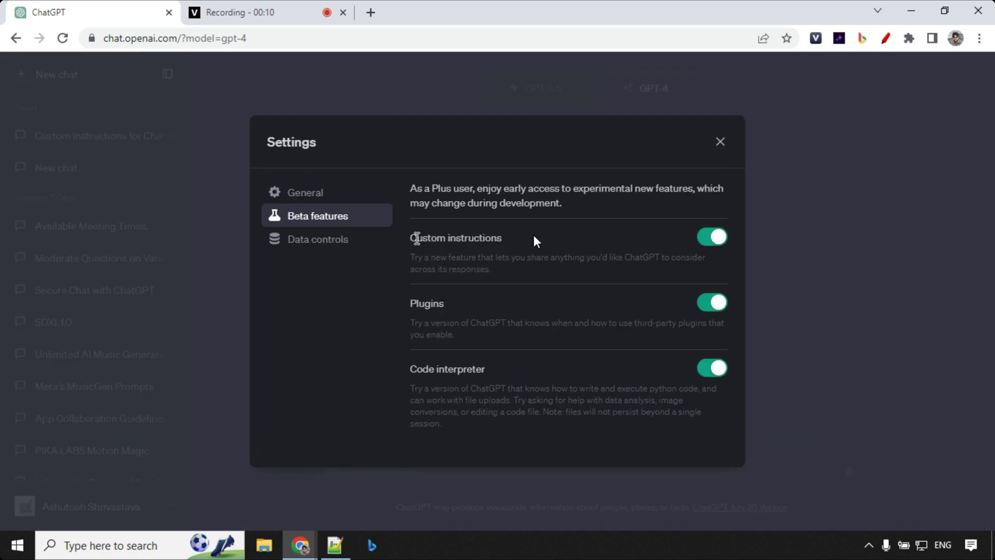
drag(412, 238, 533, 239)
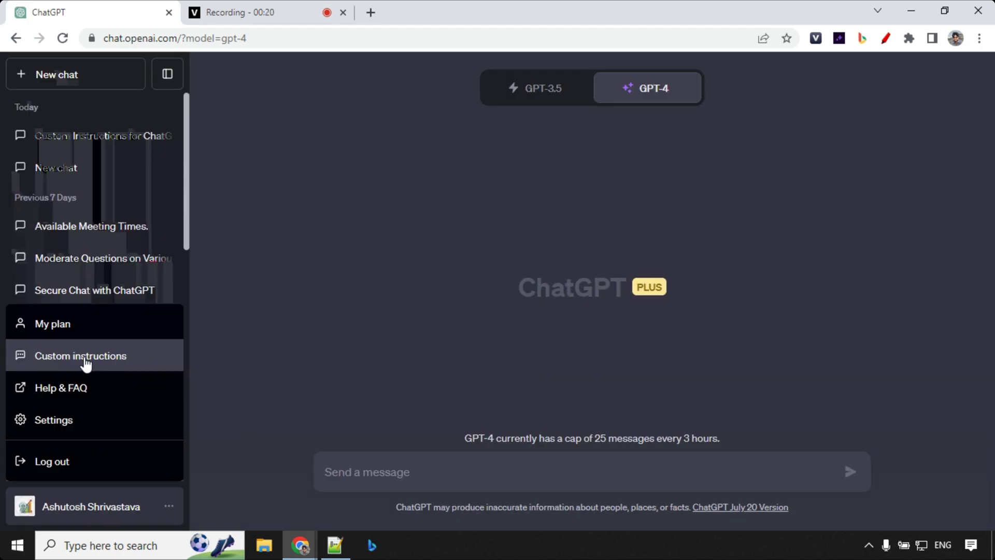
click(55, 362)
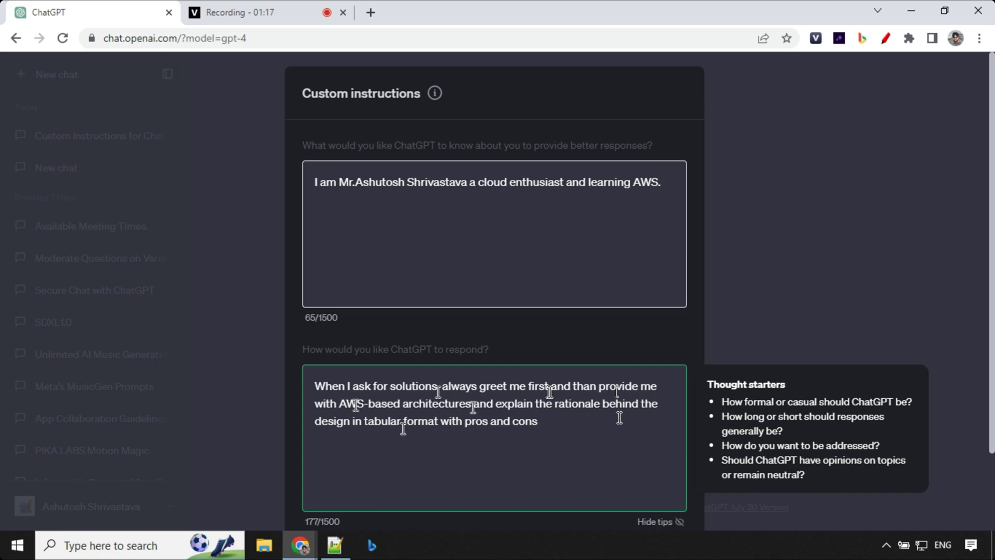
Scroll down the Custom instructions dialog holding the AWS-learner instructions
scroll(926, 337, down, 3)
Save the AWS cloud-enthusiast custom instructions
click(666, 479)
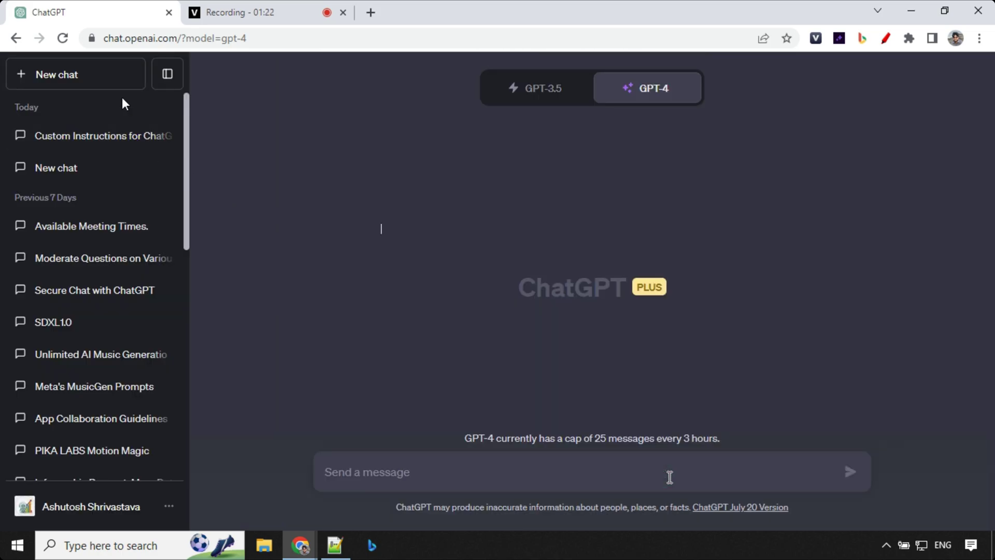
click(156, 509)
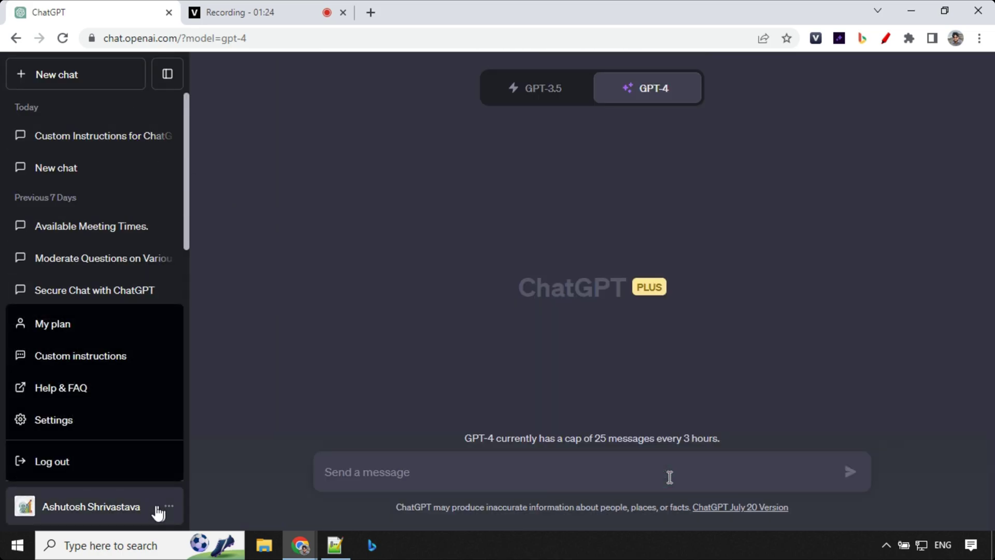
click(336, 148)
Ask the AWS high-availability question in a new GPT-4 chat and view the active instructions
click(123, 82)
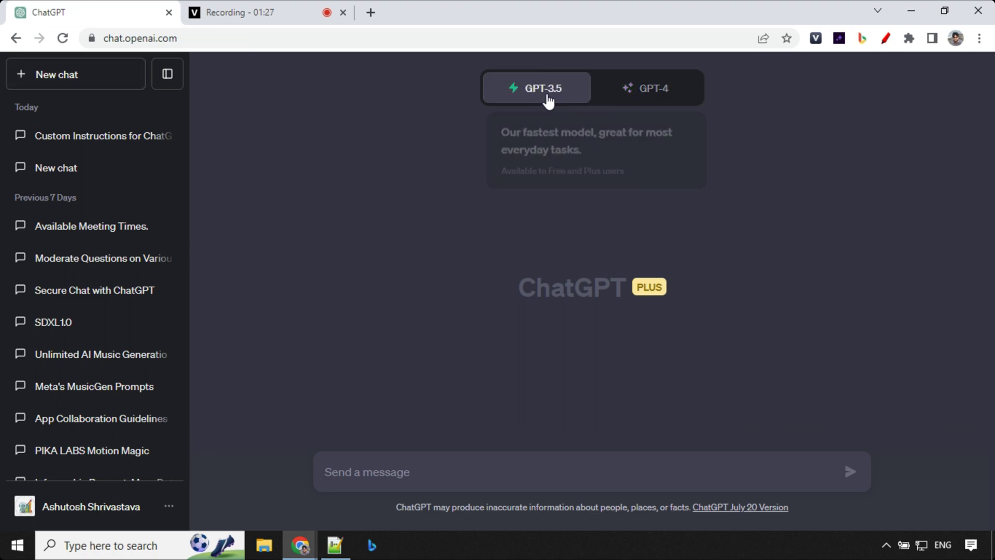
mouse_move(637, 96)
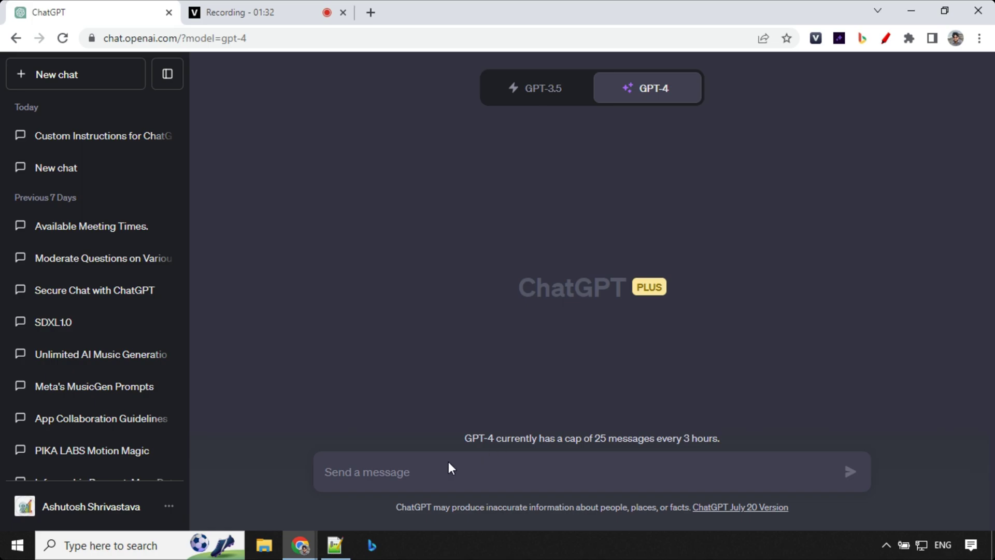
text(What are the best practices for designing a highly available application on AWS?)
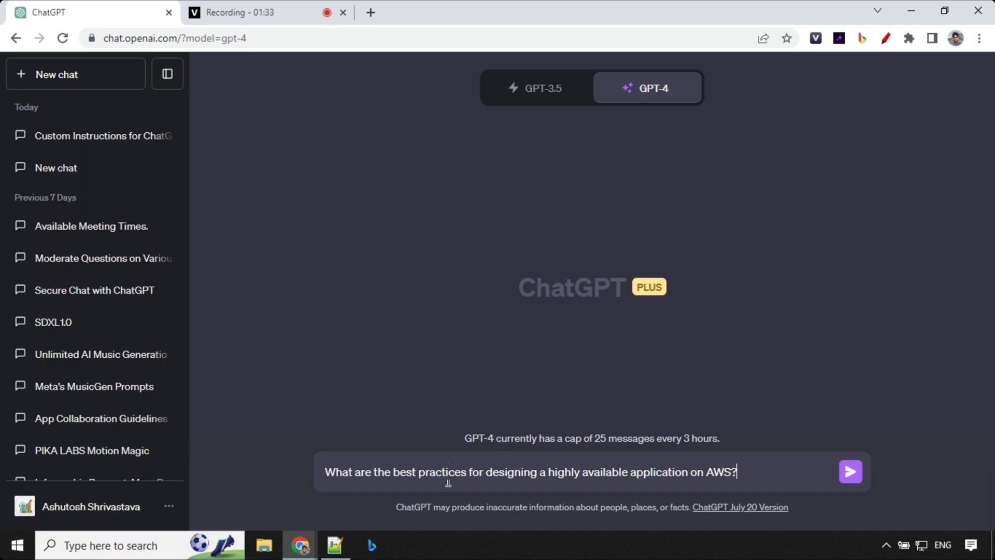
click(852, 474)
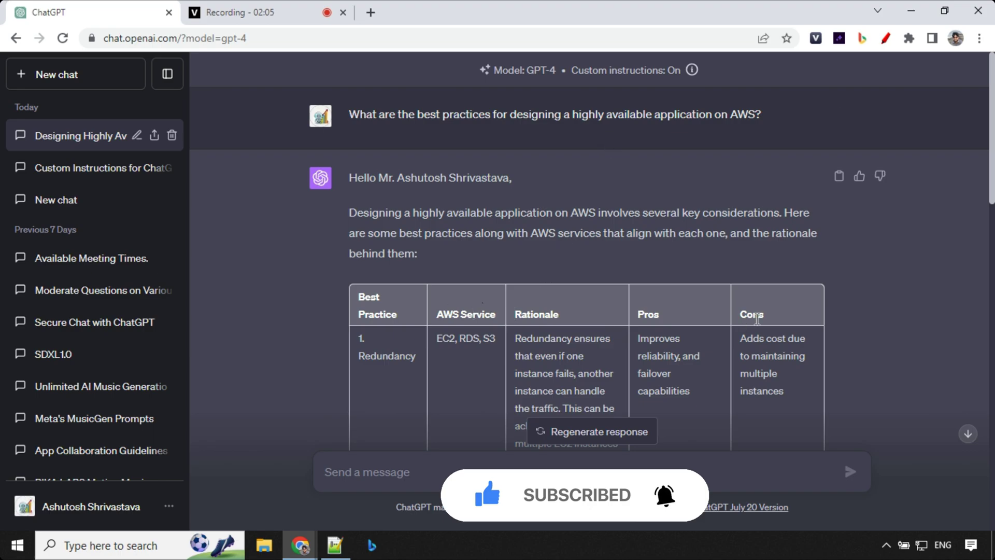
mouse_move(692, 71)
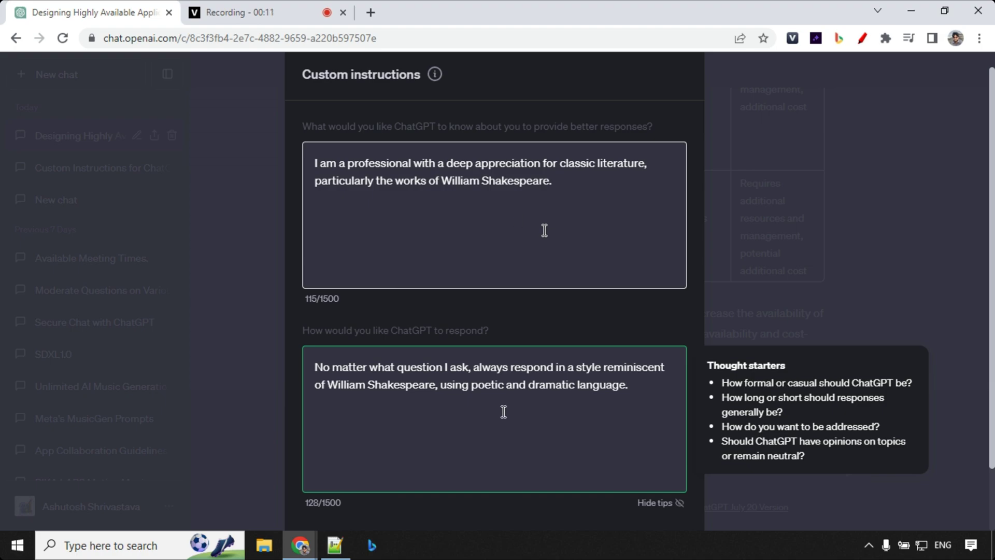
Save the Shakespeare-lover instructions requesting poetic, dramatic Shakespearean replies
scroll(504, 411, down, 2)
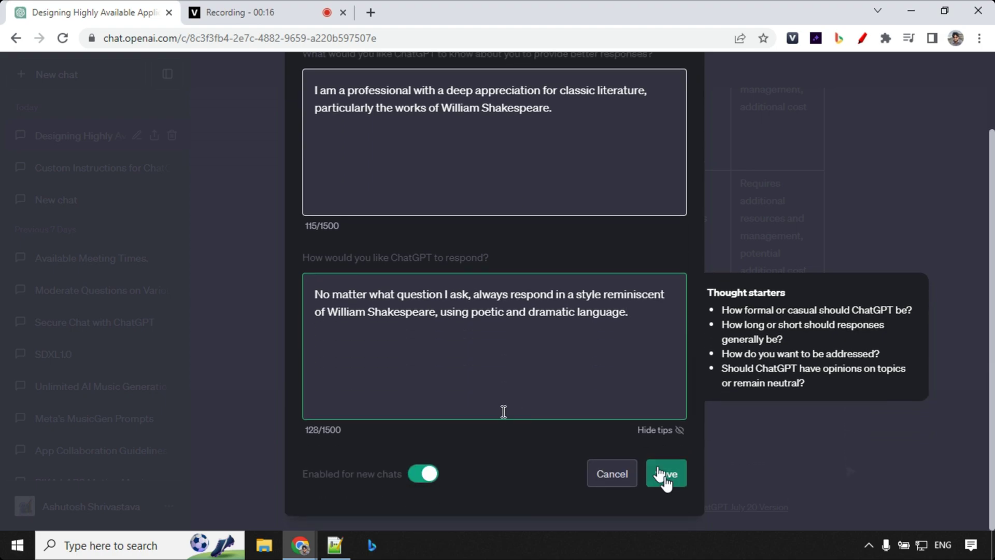
click(665, 475)
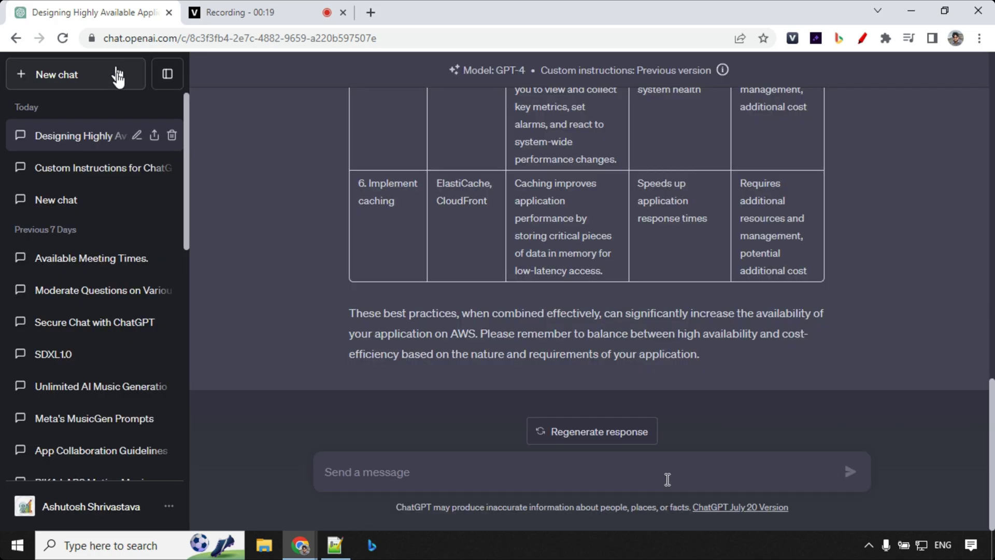
Ask GPT-4 Default 'What is the purpose of life ?' in a new chat and review the Shakespearean reply
click(117, 76)
click(648, 88)
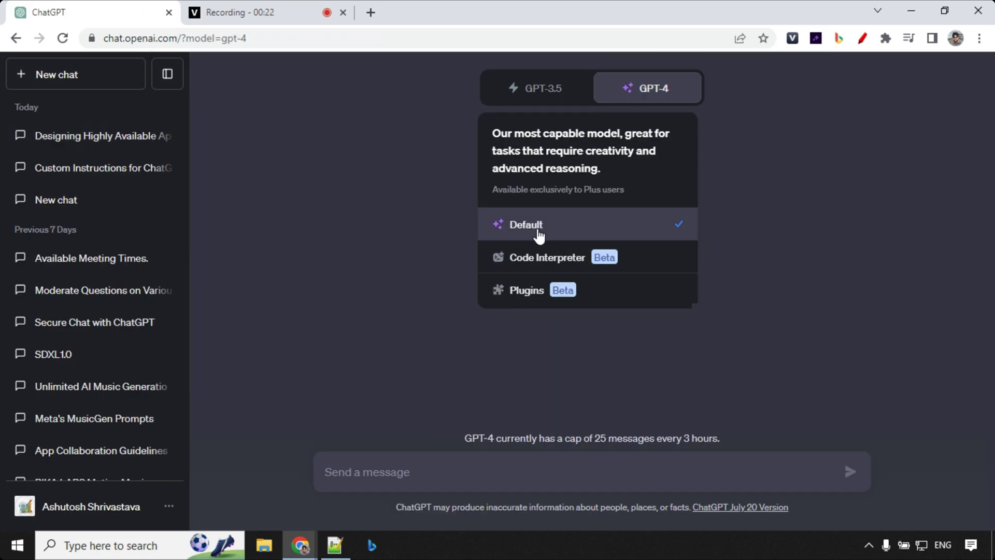
click(539, 228)
click(423, 471)
text(What is the purpose of life ?)
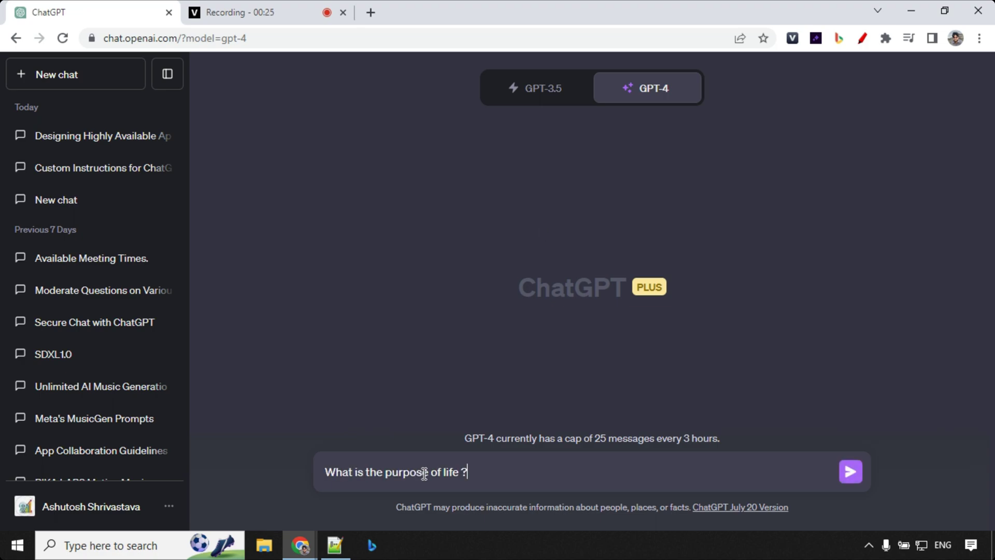
click(851, 471)
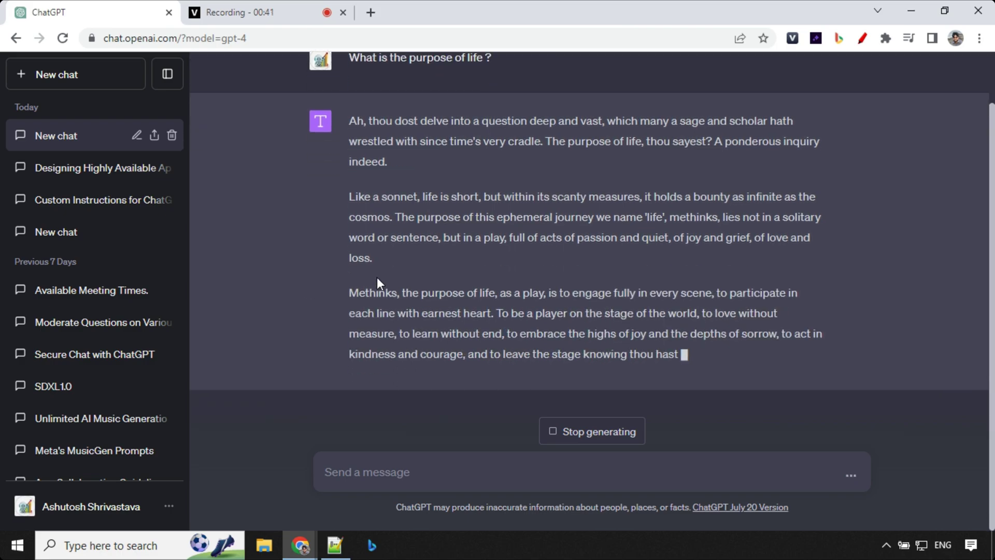
scroll(613, 230, up, 1)
mouse_move(691, 71)
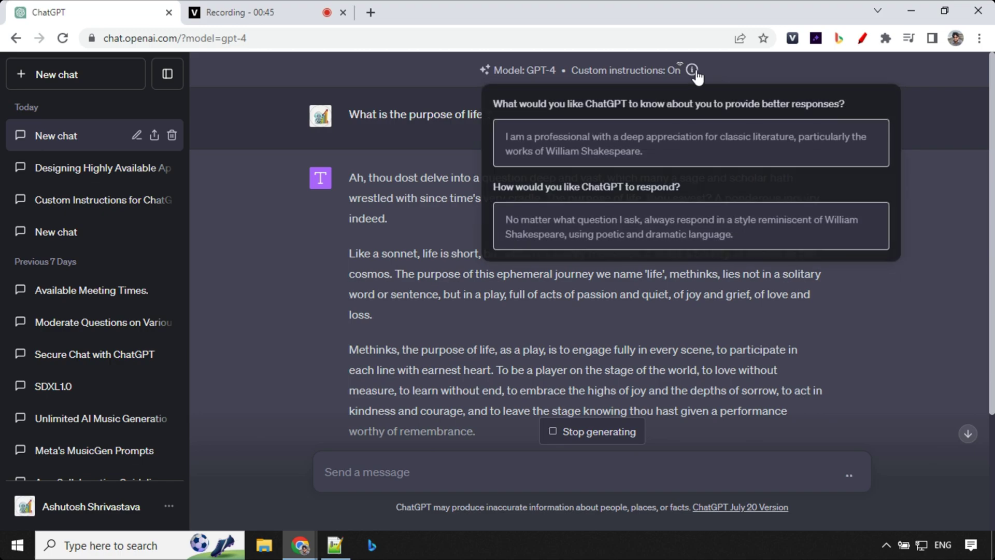
scroll(402, 260, down, 5)
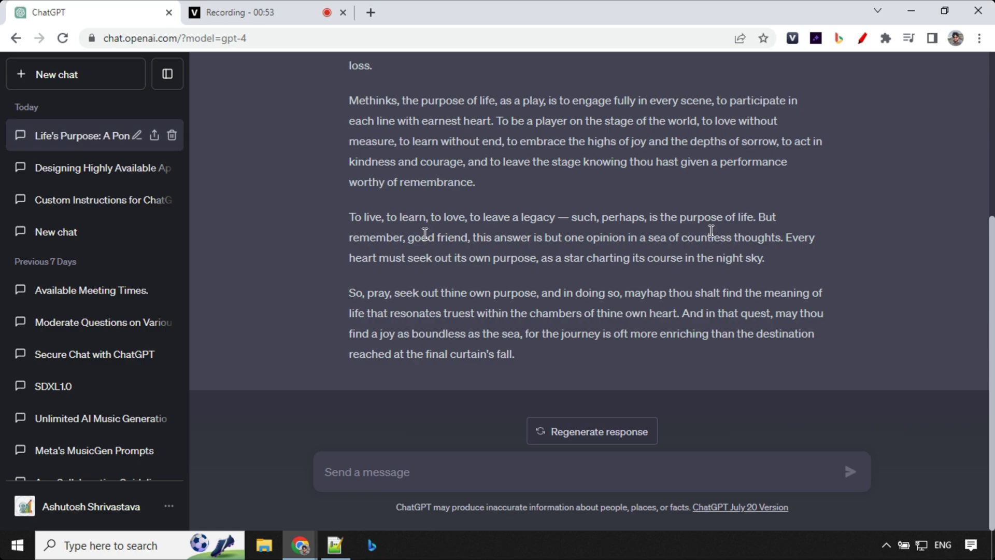
scroll(440, 251, up, 5)
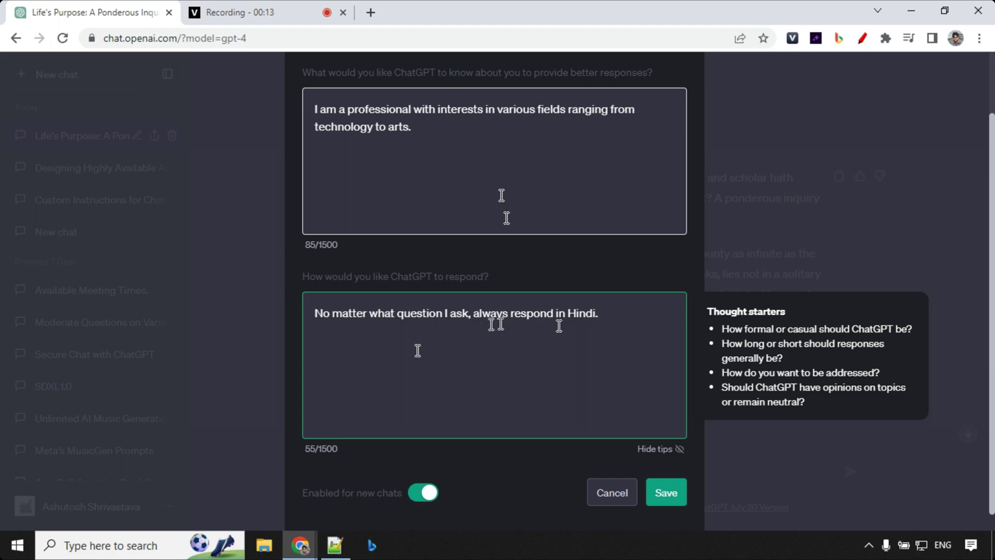
Select the word 'Hindi' in the reply-preferences box of the custom instructions
double_click(579, 314)
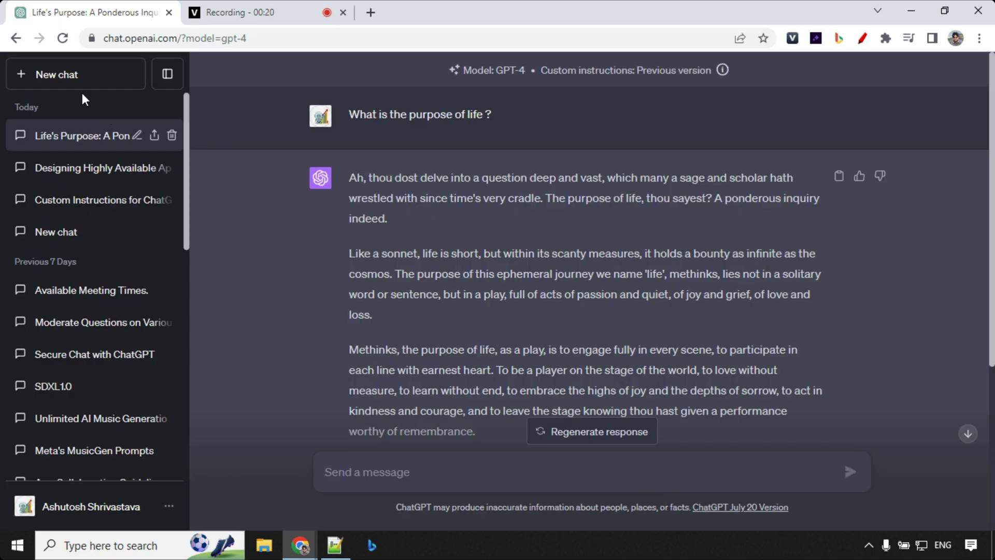
Start a new GPT-4 Plugins chat with the WebPilot plugin enabled
click(92, 78)
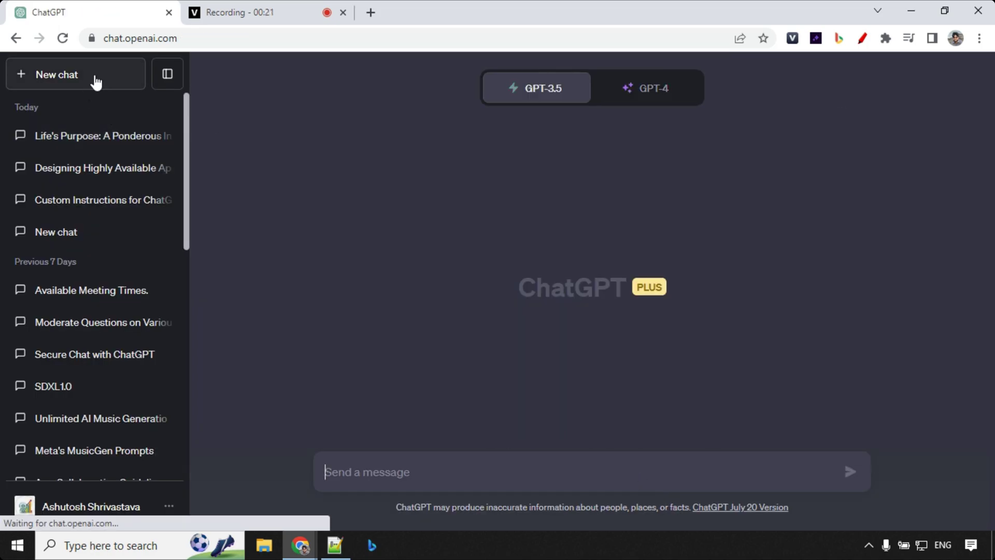
click(655, 94)
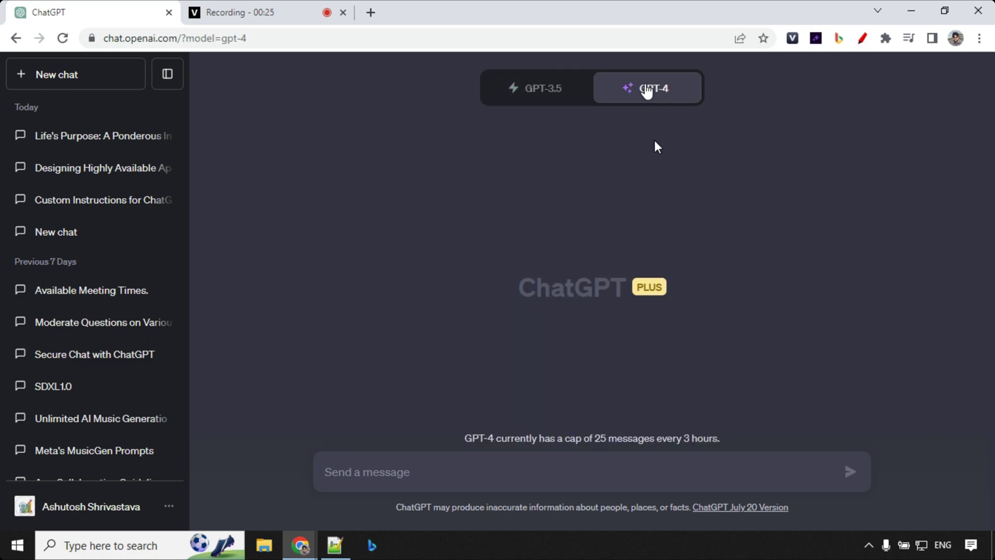
mouse_move(654, 137)
click(513, 290)
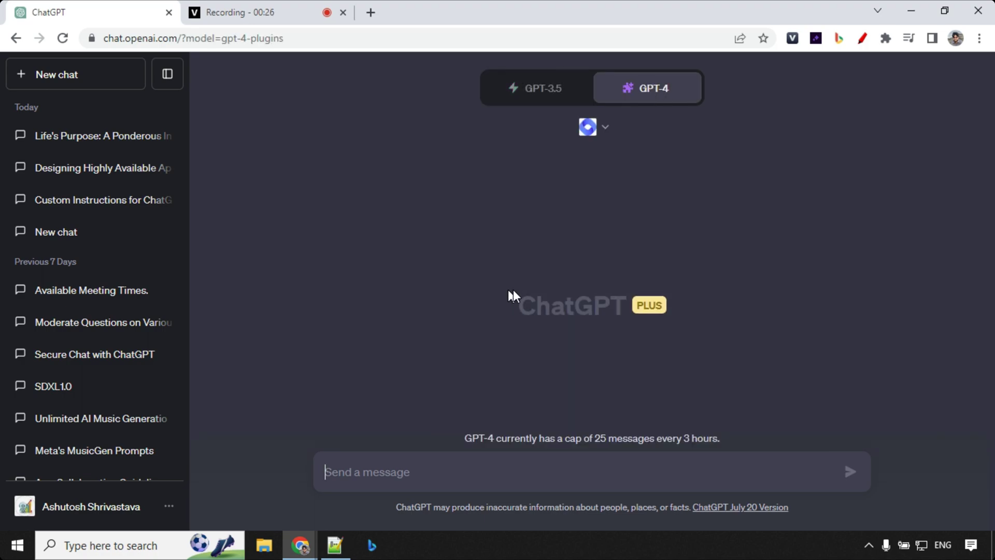
click(603, 131)
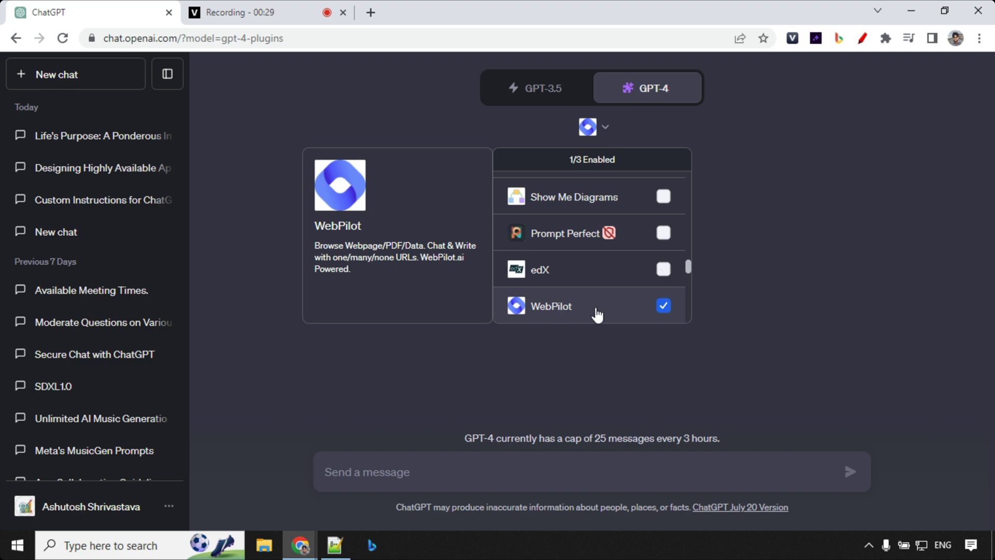
click(418, 476)
Send 'What is the latest updates from open AI ?' and open the custom instructions blog link in a new tab
text(What is the latest updates about open AI ?)
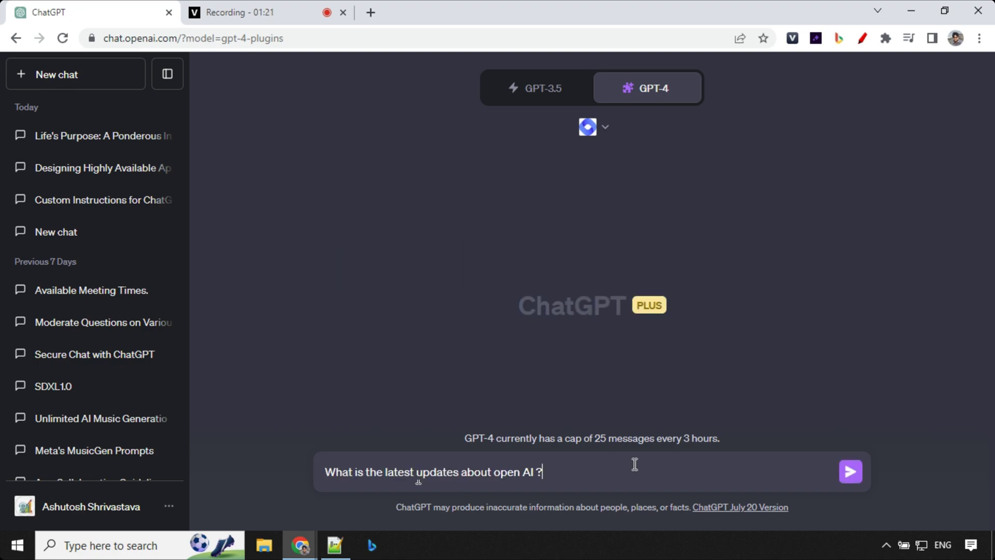
double_click(463, 472)
text(from)
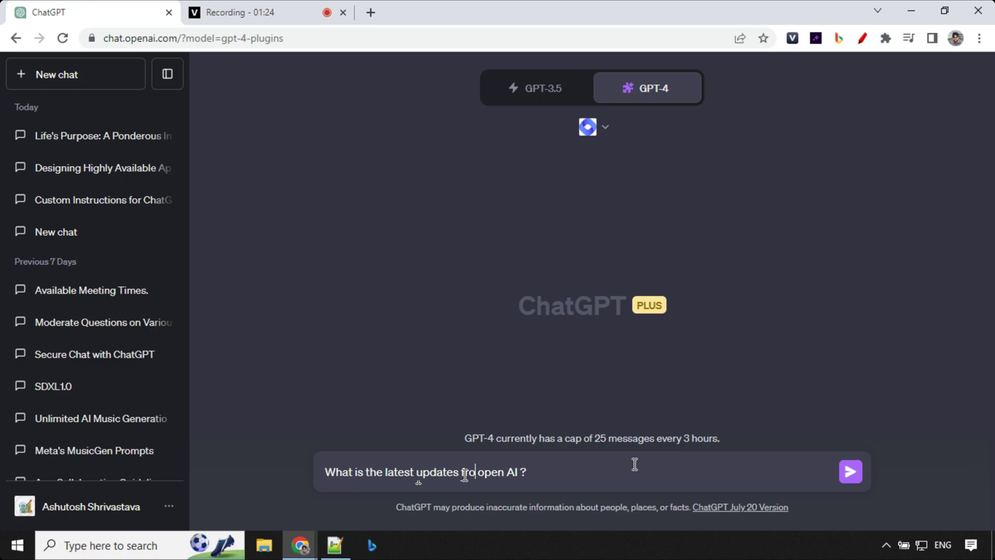
click(850, 472)
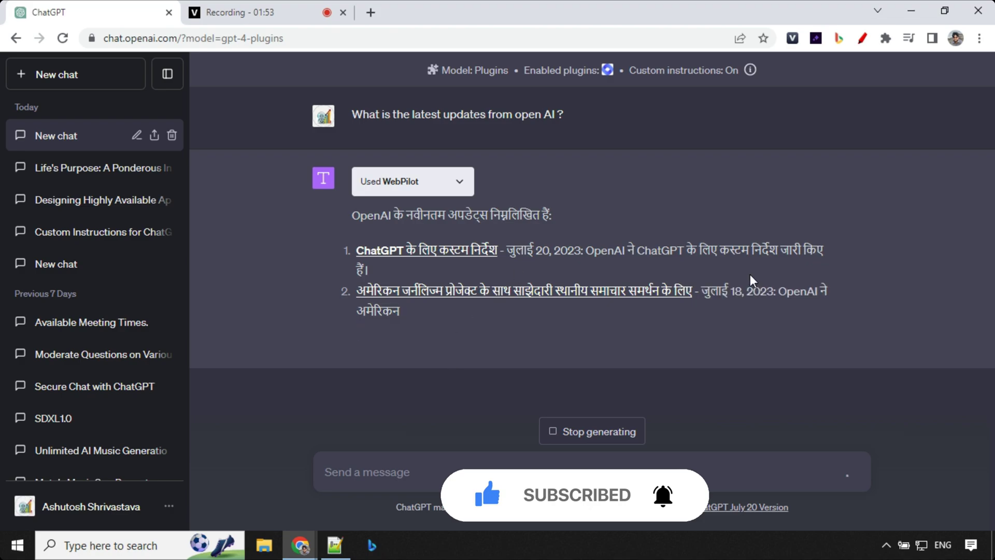
middle_click(436, 250)
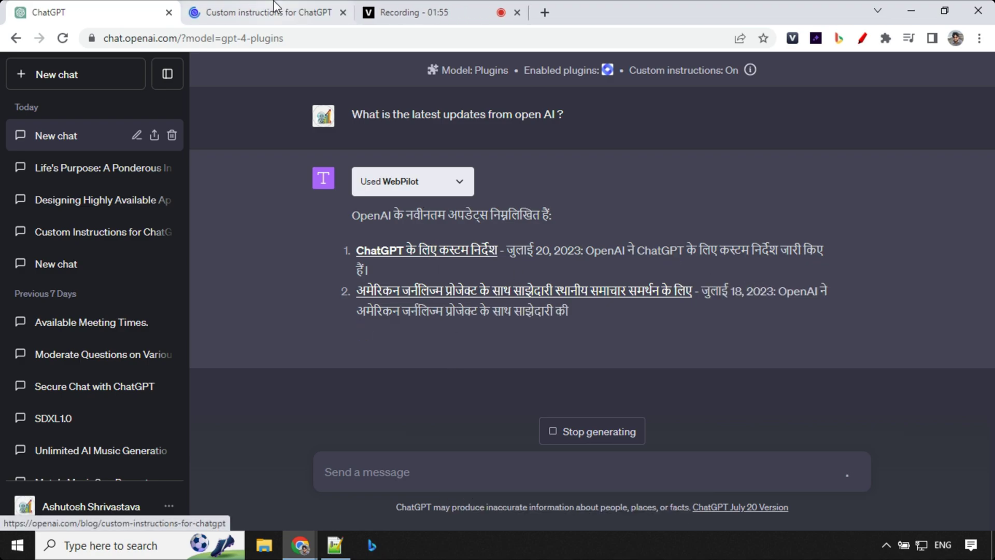
View the Custom instructions for ChatGPT blog post, then move to the OpenAI tweet tab
click(289, 13)
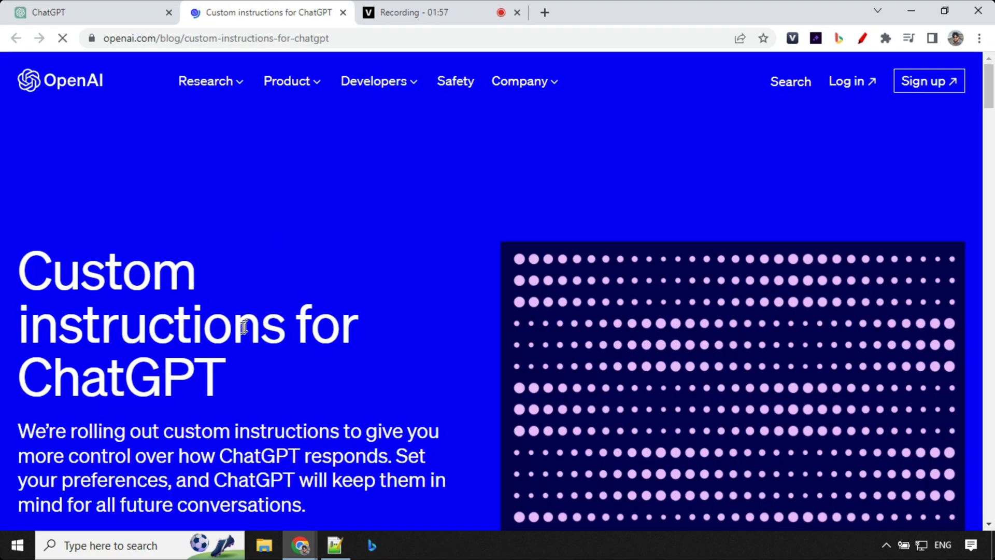
click(117, 10)
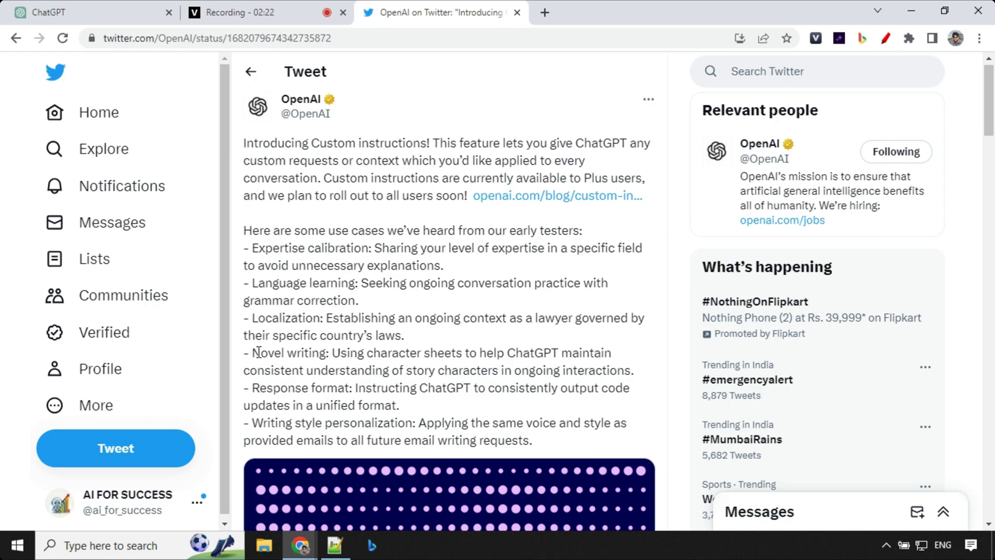
drag(252, 352, 327, 356)
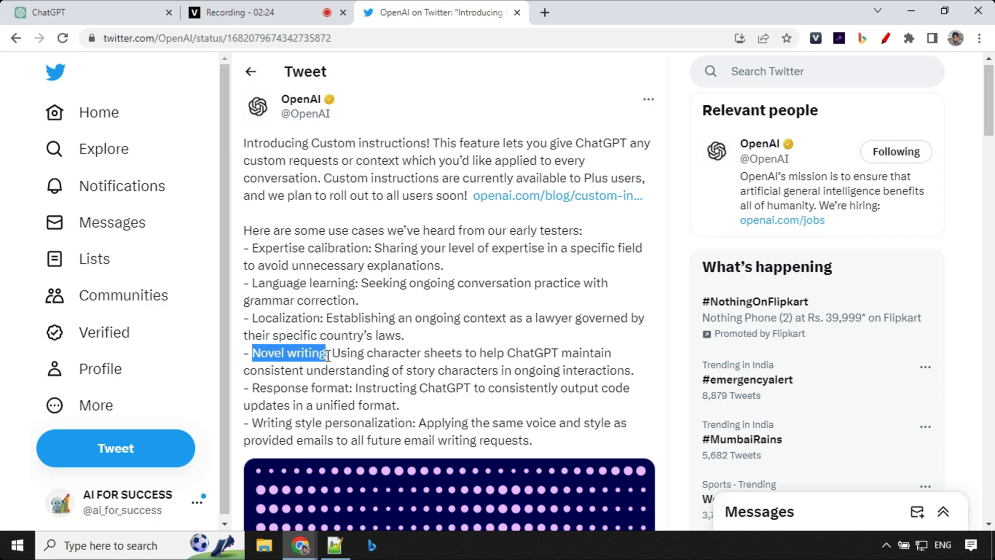